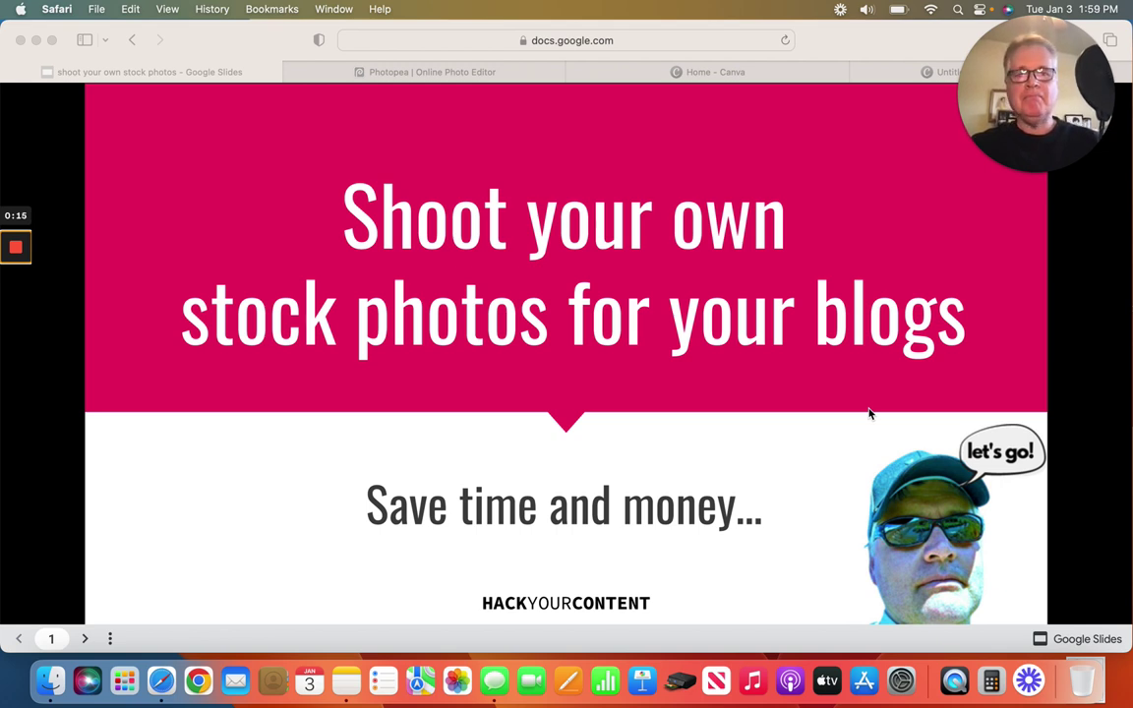
# Advance the presentation from the title slide to the "What you'll learn:" slide
pyautogui.click(887, 387)
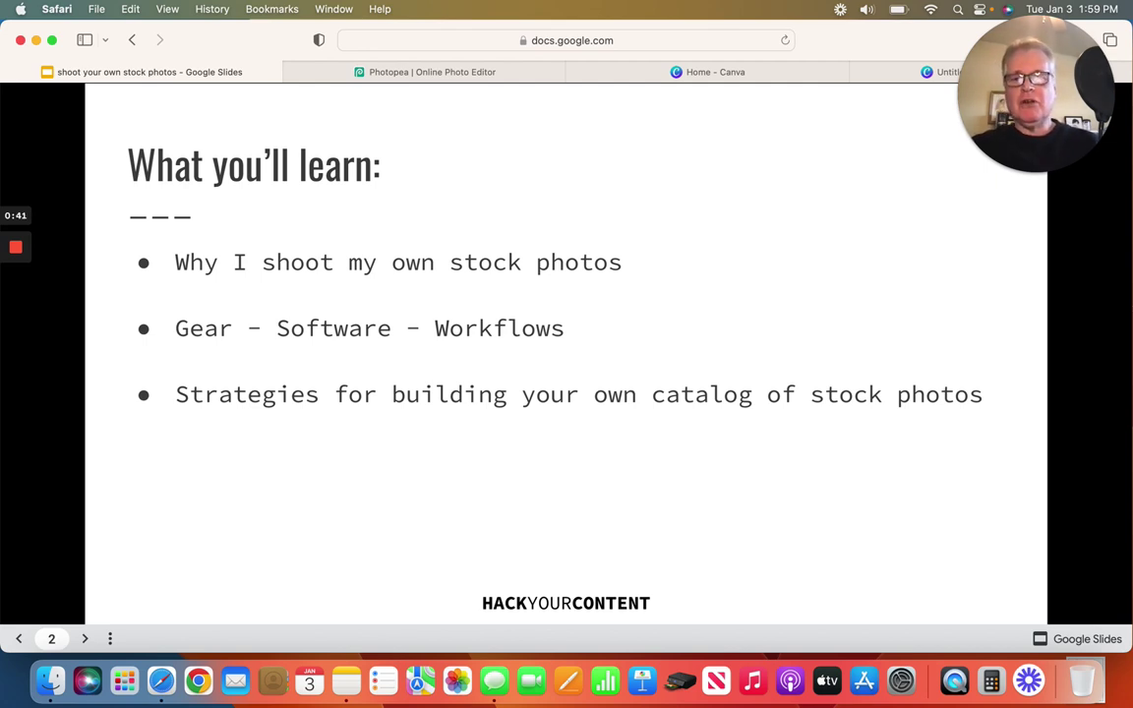
# Advance to slide 3, "Why I shoot my own photos."
pyautogui.press('Right')
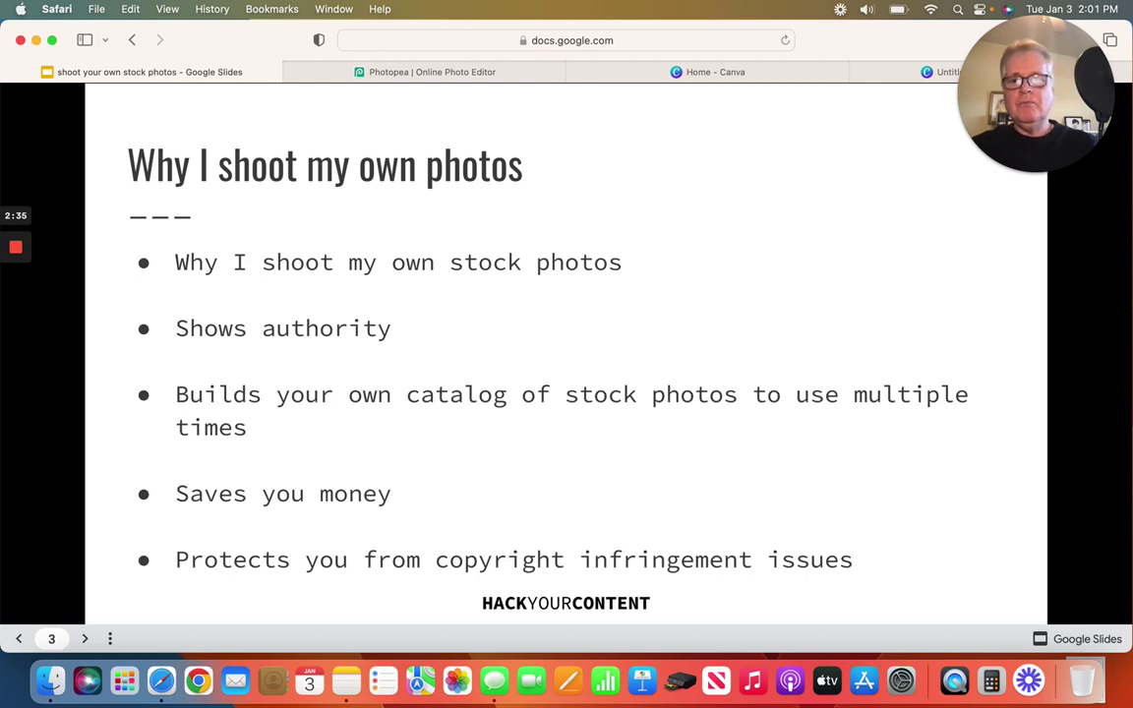
# Advance to the Gear / Software / Workflows slide, then switch to Photopea showing IMG_0589.psd
pyautogui.press('Right')
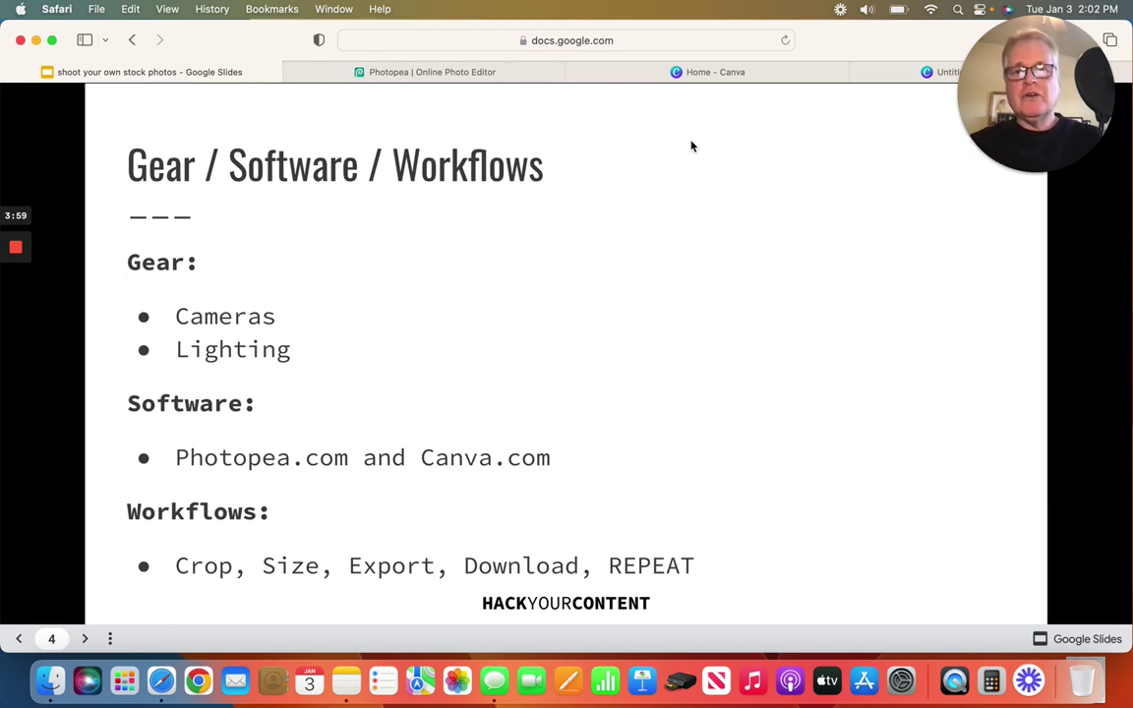
pyautogui.click(547, 76)
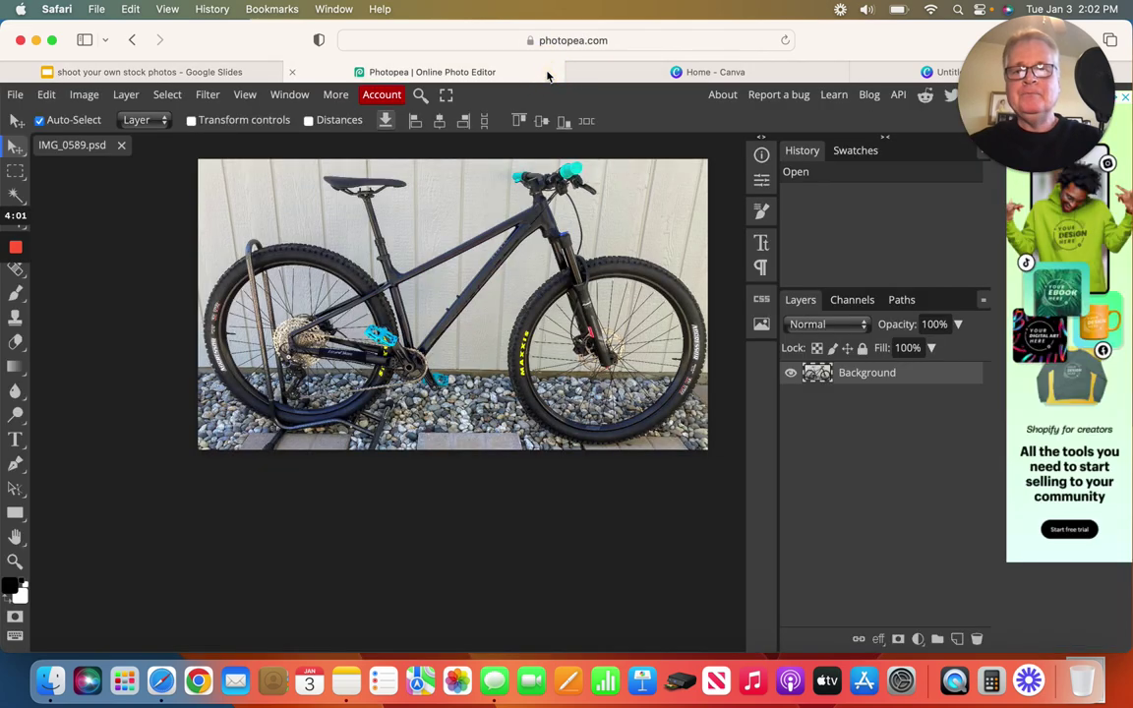
# Crop the bike photo to a rectangle around the teal pedal and crank, then deselect
pyautogui.click(16, 174)
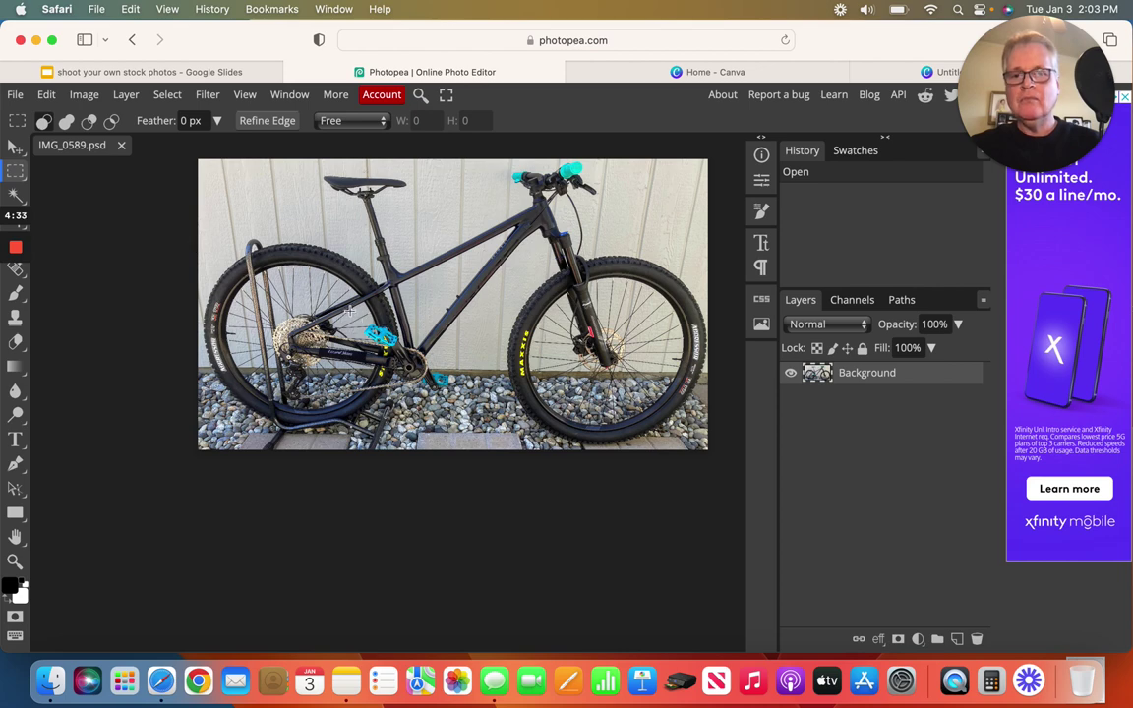
pyautogui.moveTo(317, 281); pyautogui.dragTo(425, 383)
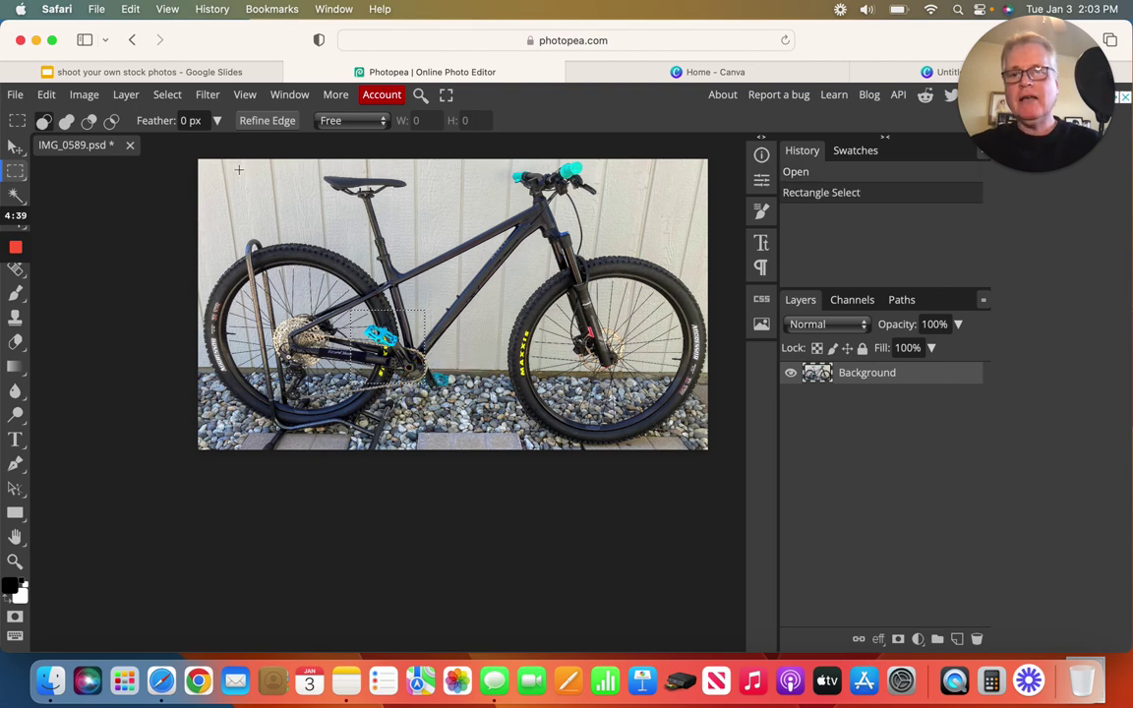
pyautogui.click(89, 95)
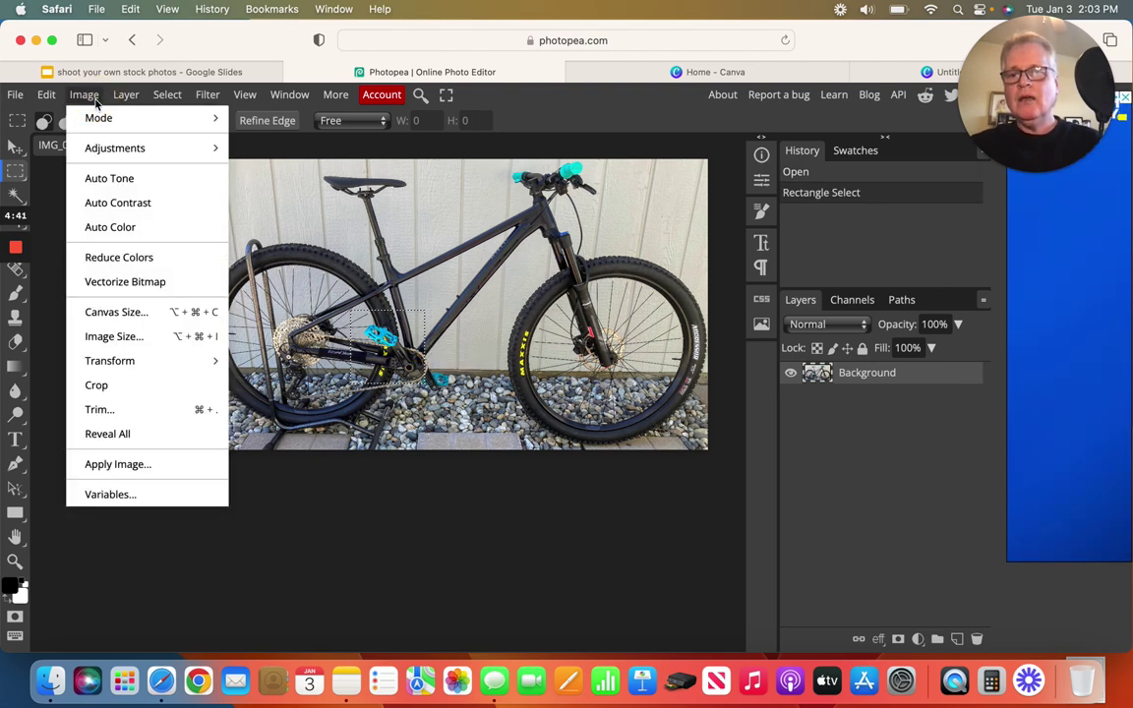
pyautogui.click(98, 384)
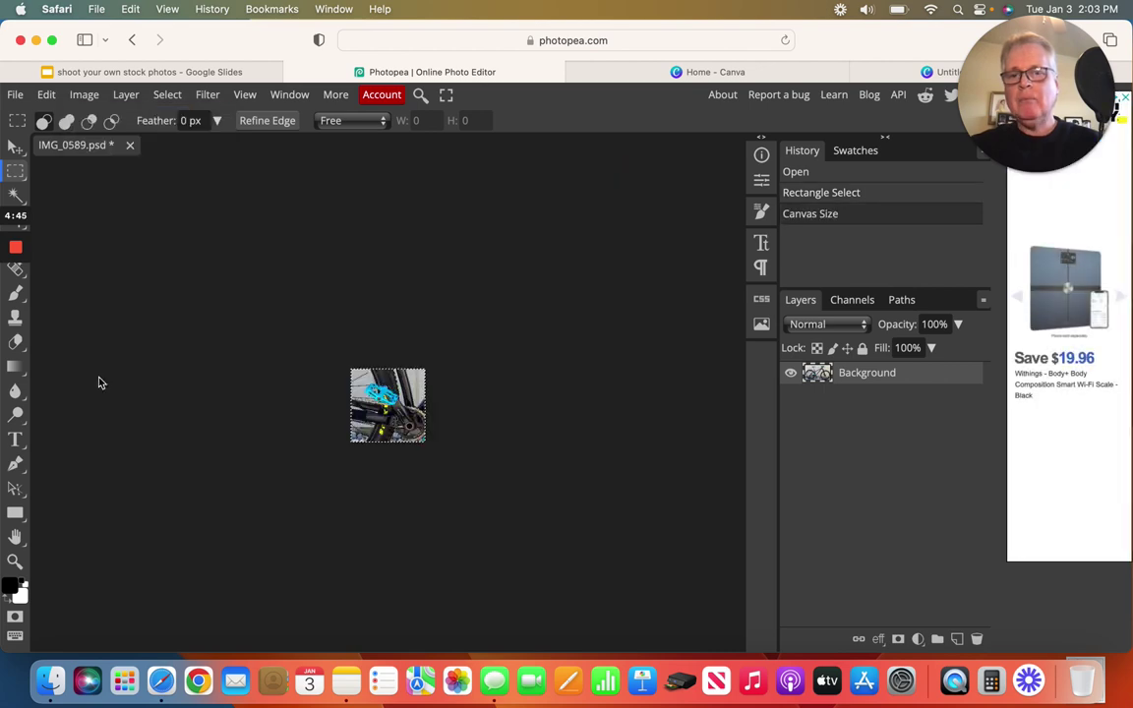
pyautogui.click(320, 327)
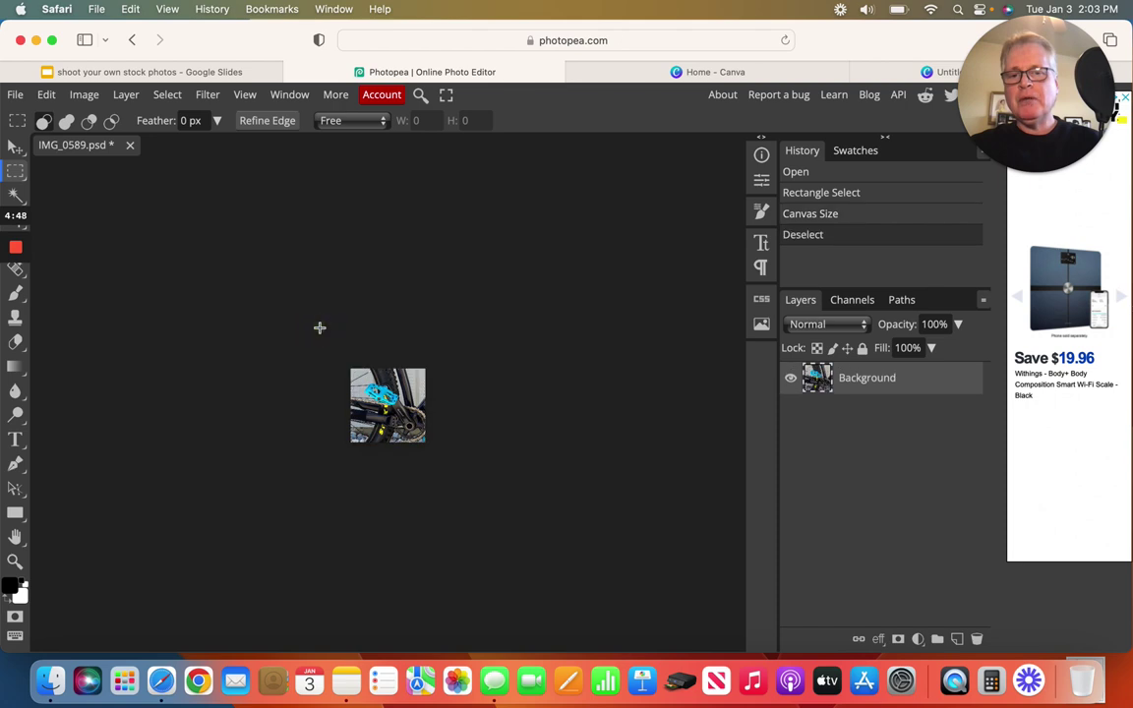
# Apply Image Size to the cropped pedal image at 570 × 564 pixels, 72 DPI
pyautogui.click(85, 95)
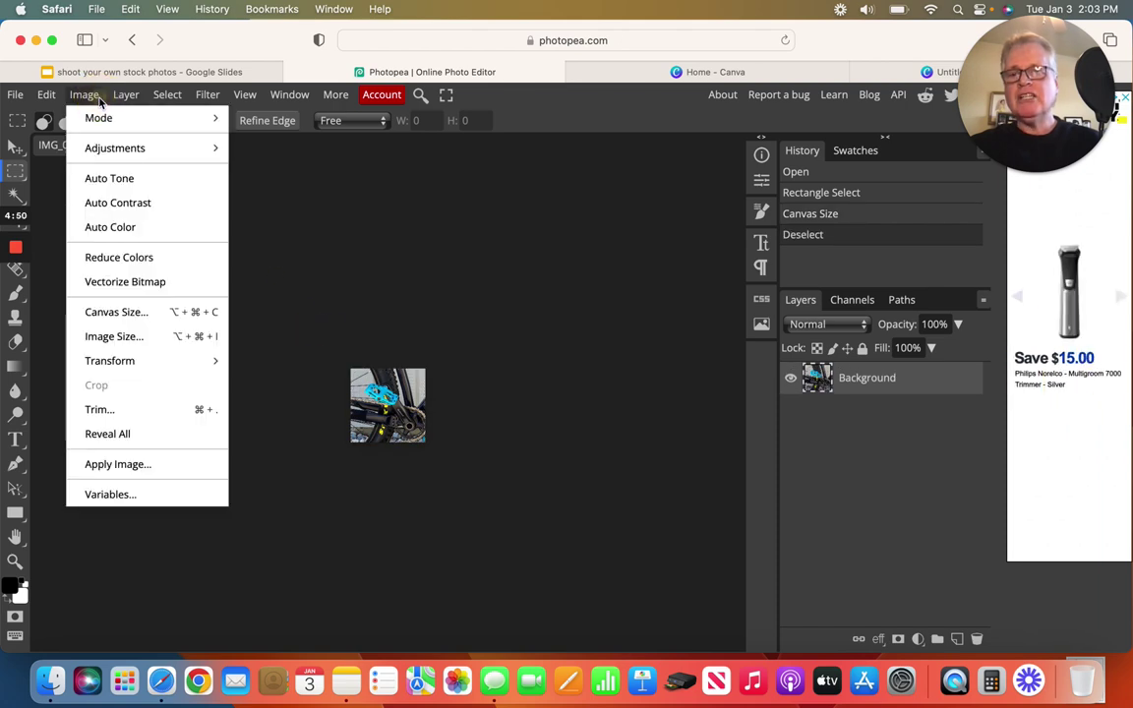
pyautogui.click(101, 335)
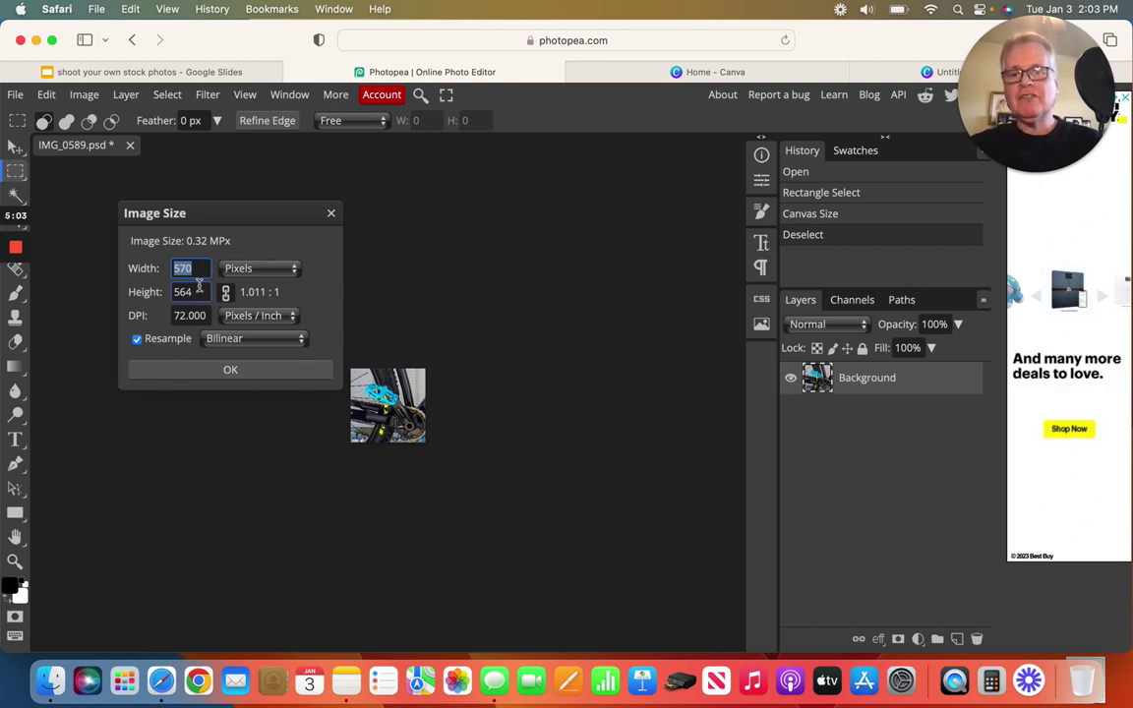
pyautogui.click(254, 370)
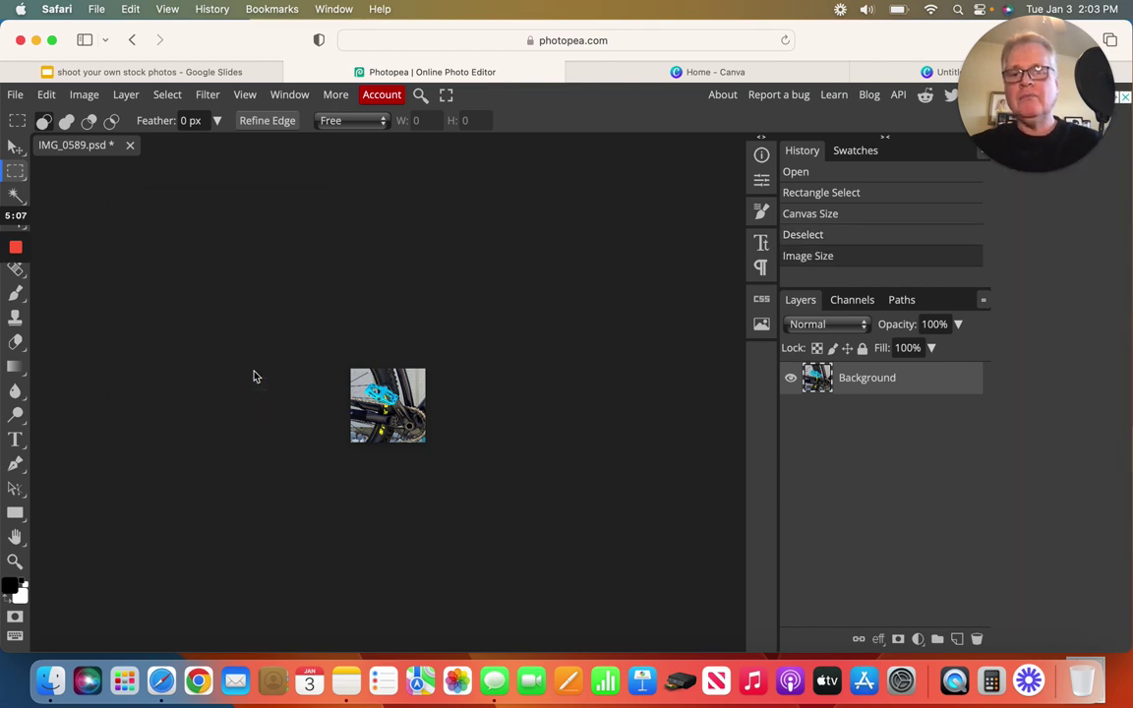
# Open the Save for web JPG export and lower the quality to 41%
pyautogui.click(16, 97)
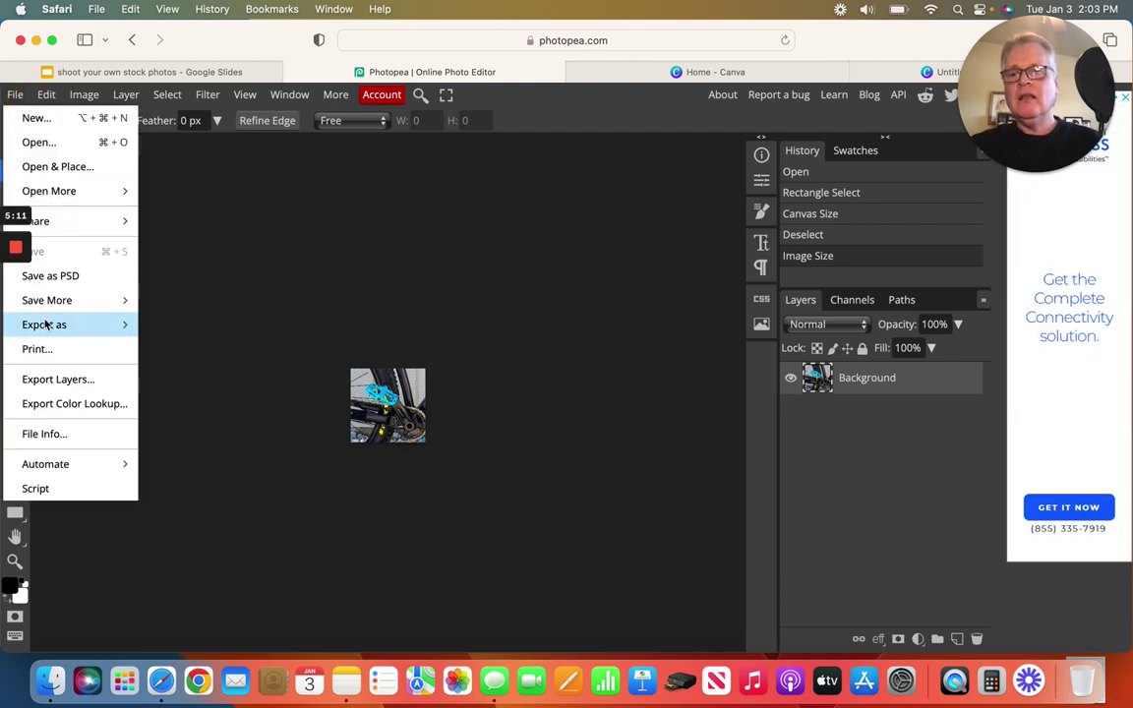
pyautogui.moveTo(43, 324)
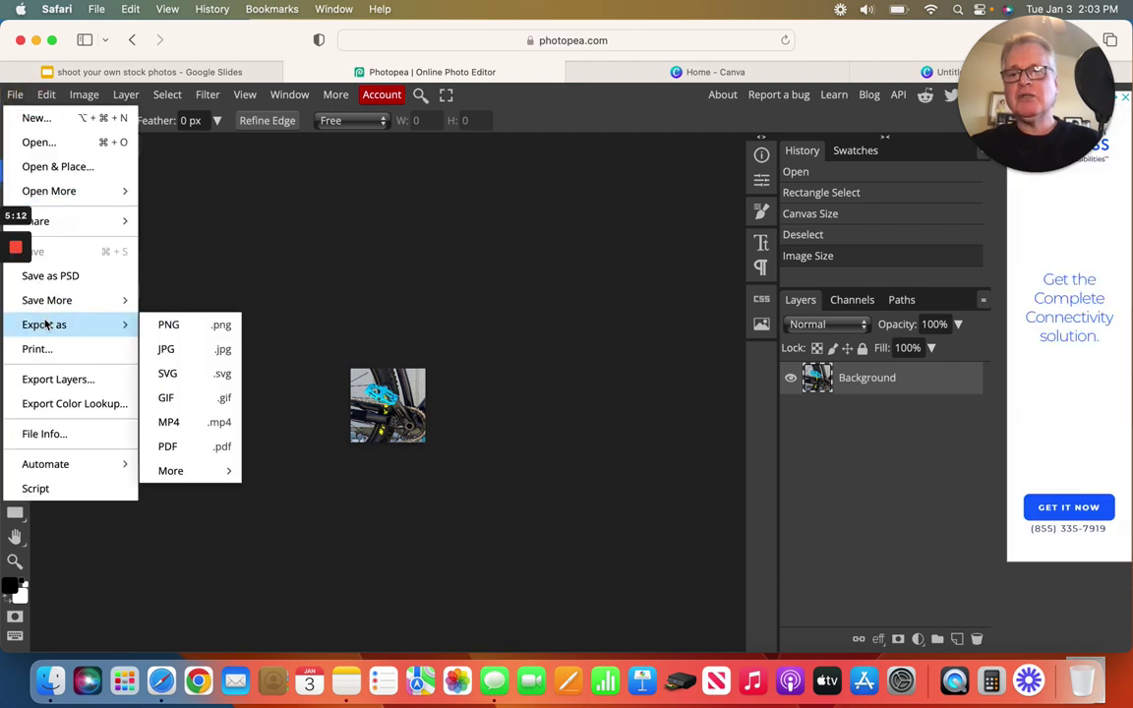
pyautogui.click(183, 354)
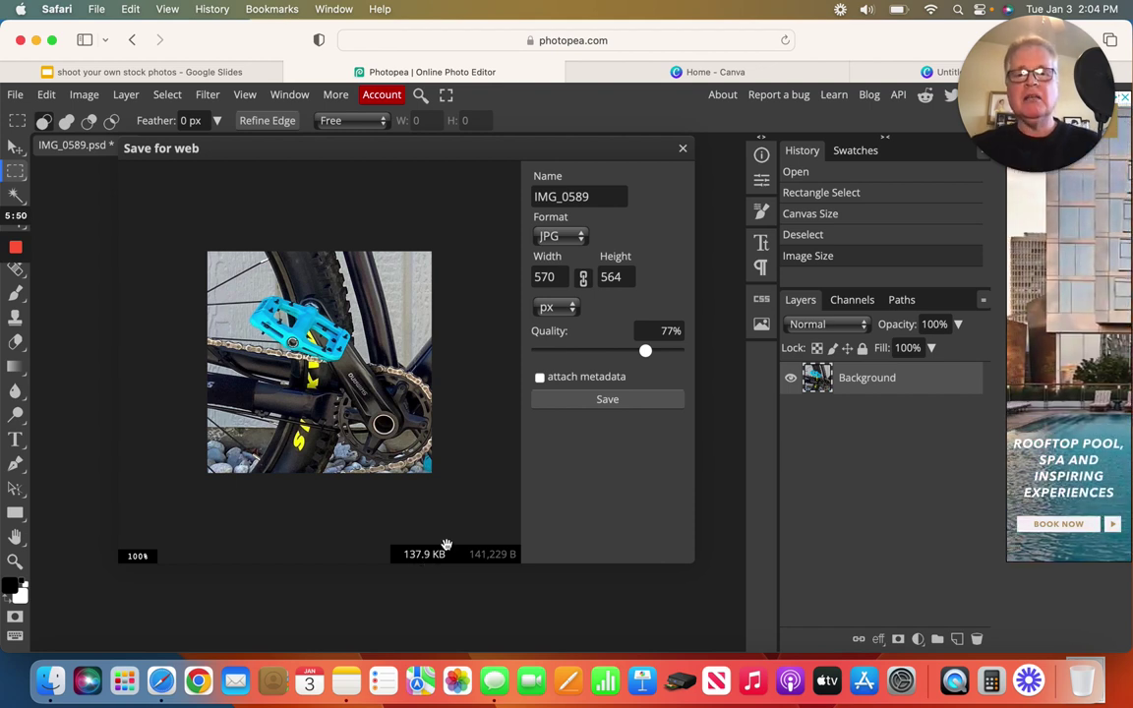
pyautogui.click(643, 353)
pyautogui.moveTo(643, 353); pyautogui.dragTo(596, 354)
pyautogui.click(608, 355)
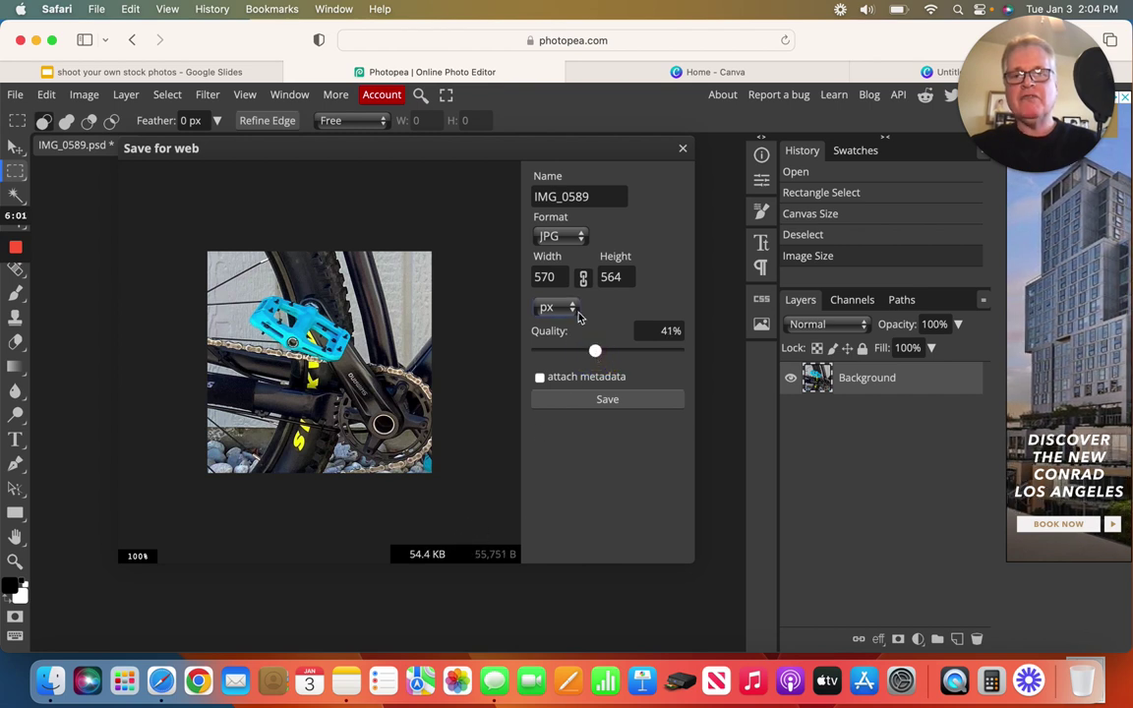
# Replace the export name IMG_0589 with 'pedals' and save the compressed JPG
pyautogui.click(610, 196)
pyautogui.click(611, 196)
pyautogui.click(611, 195)
pyautogui.doubleClick(610, 196)
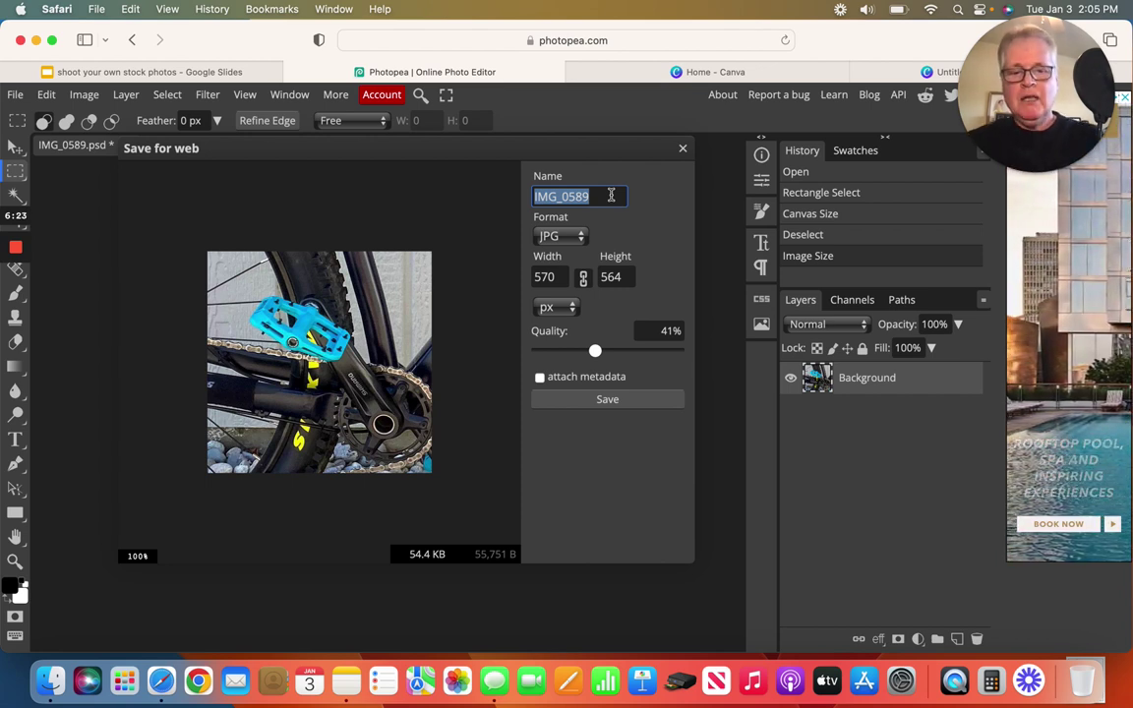
pyautogui.write('pedals')
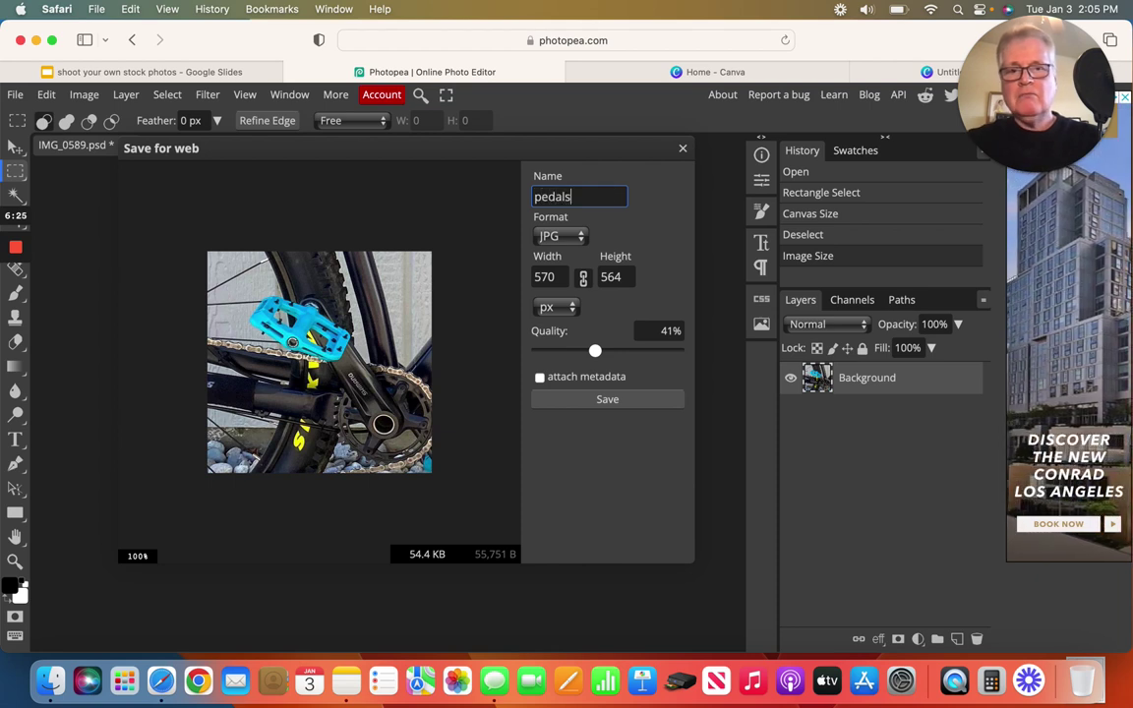
pyautogui.click(606, 401)
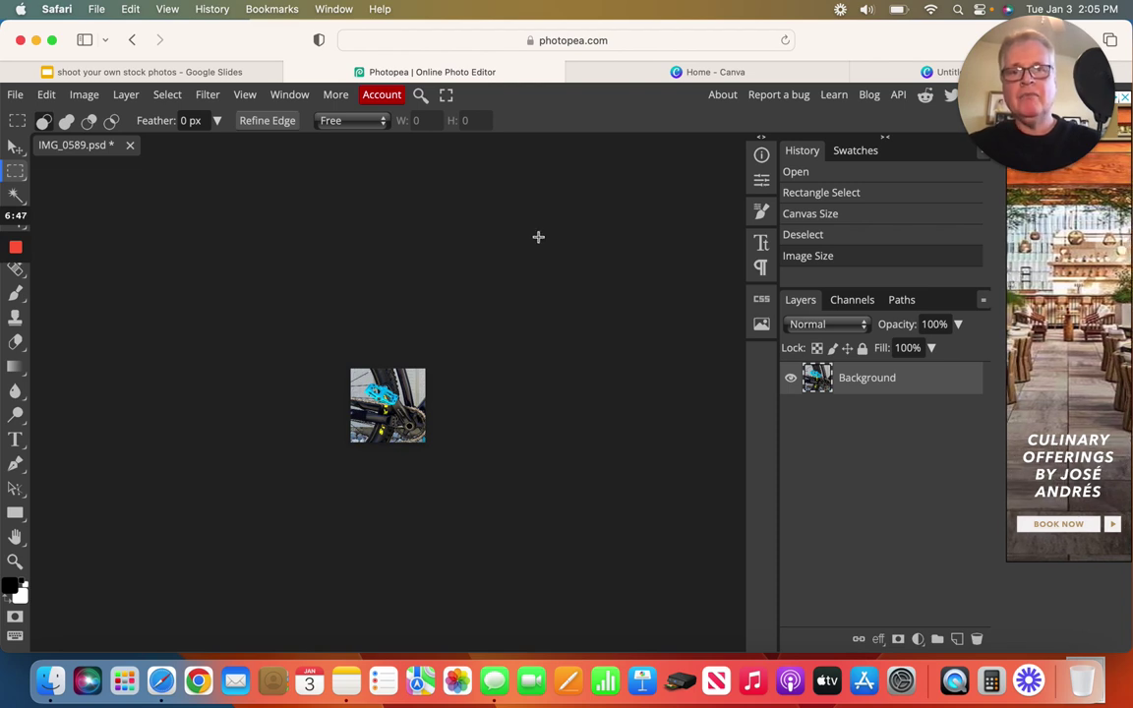
# Switch to the 600 × 350 px Canva design with the handlebar grip photo
pyautogui.click(889, 79)
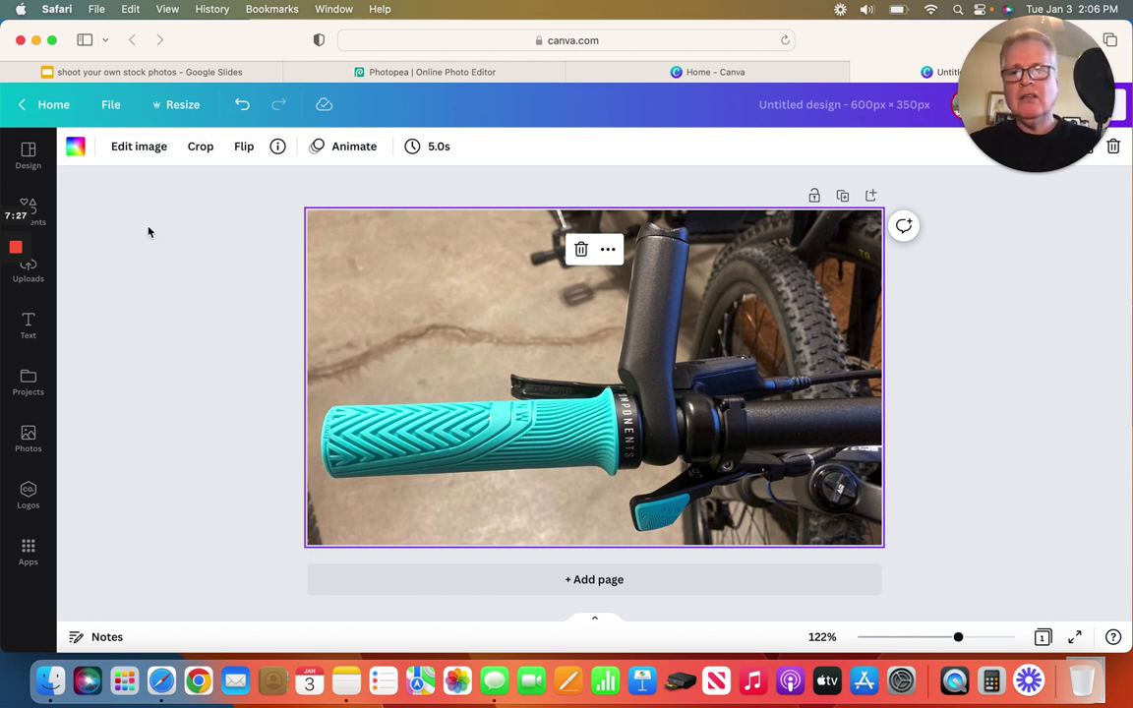
# Open Edit image for the handlebar photo and scroll the Photogenic filters down to Mono
pyautogui.click(139, 147)
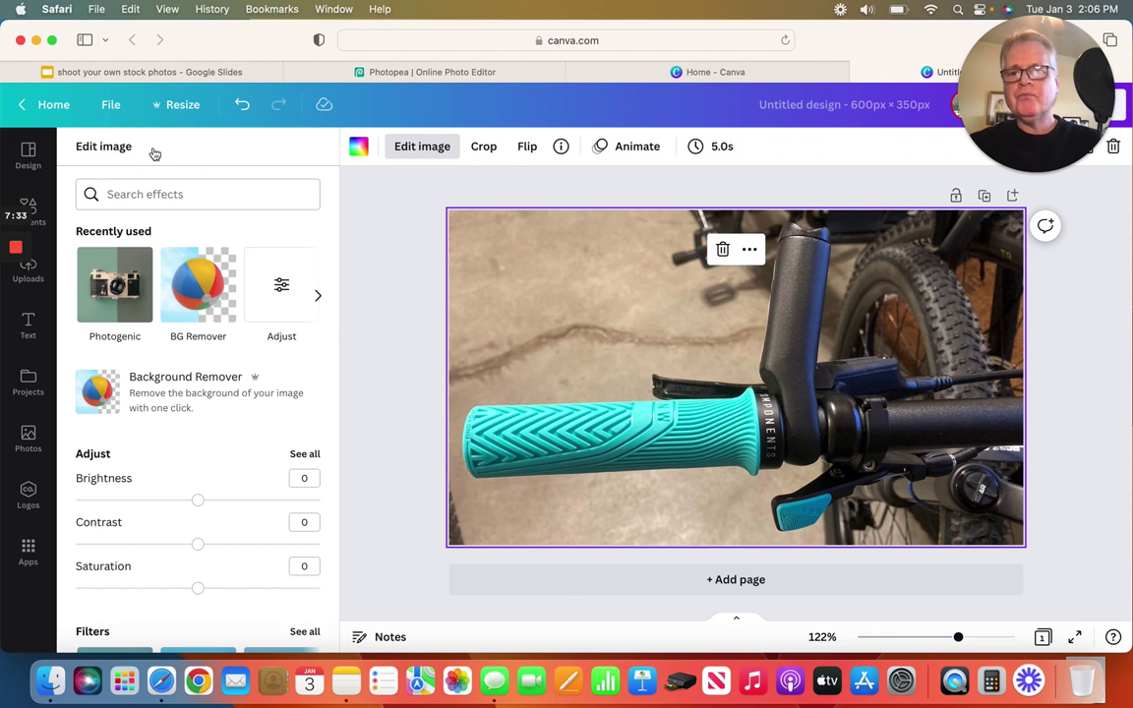
pyautogui.click(121, 300)
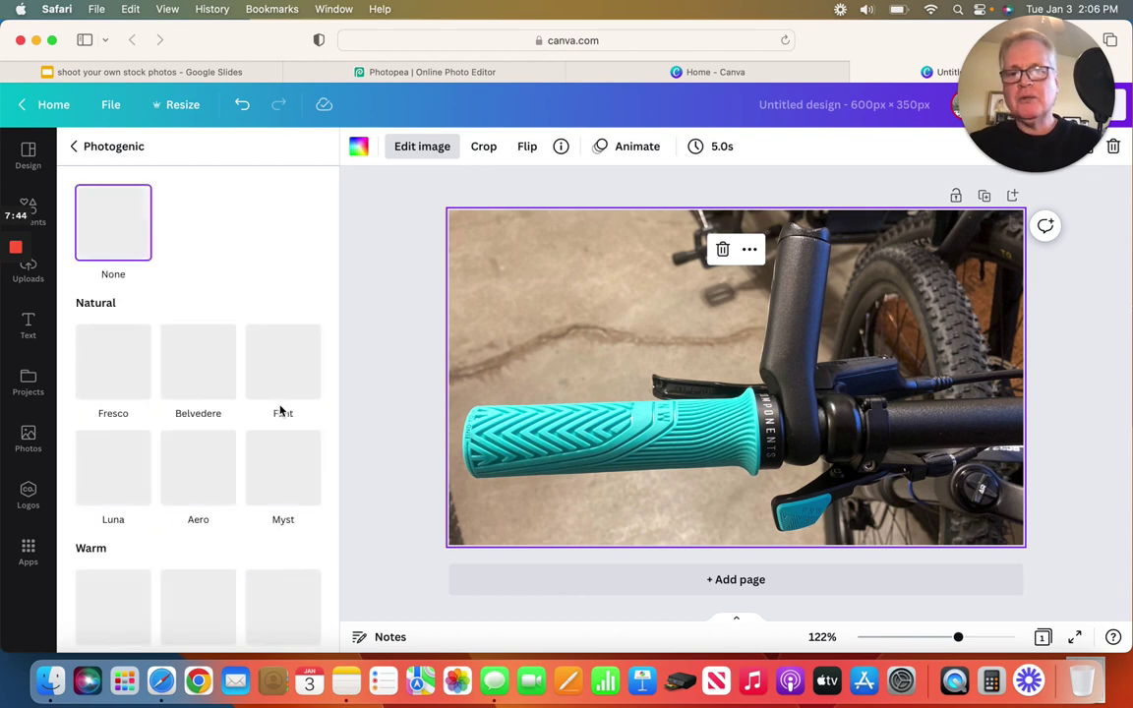
pyautogui.scroll(-1, 280, 411)
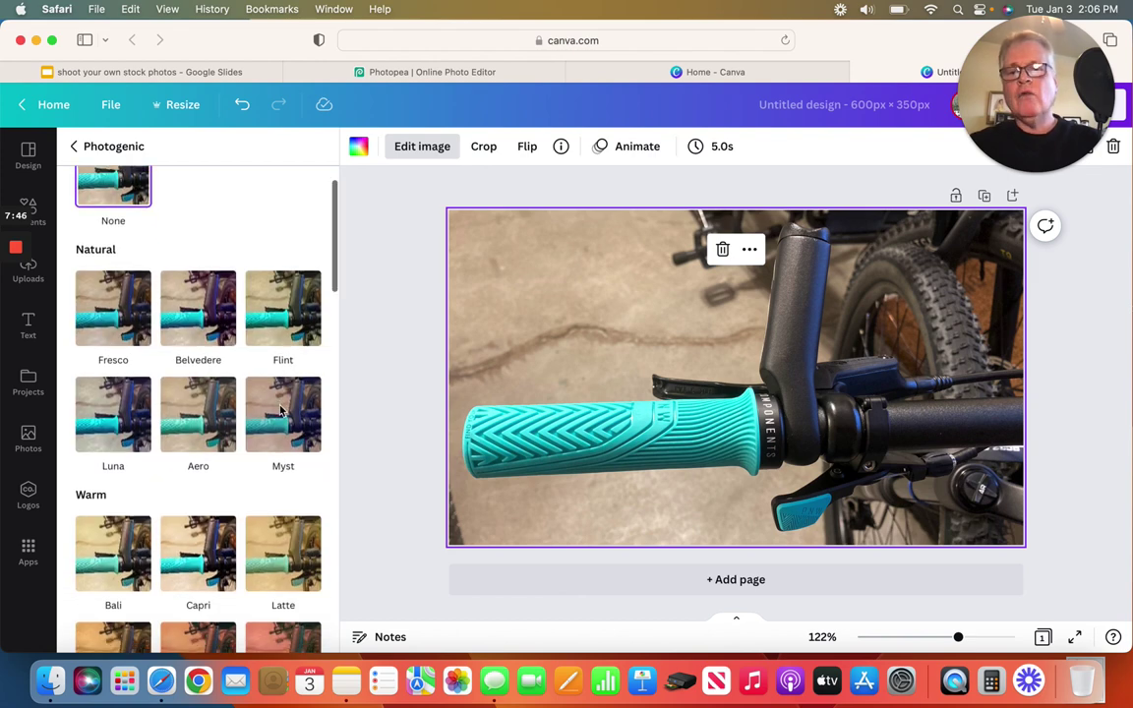
pyautogui.scroll(-10, 247, 436)
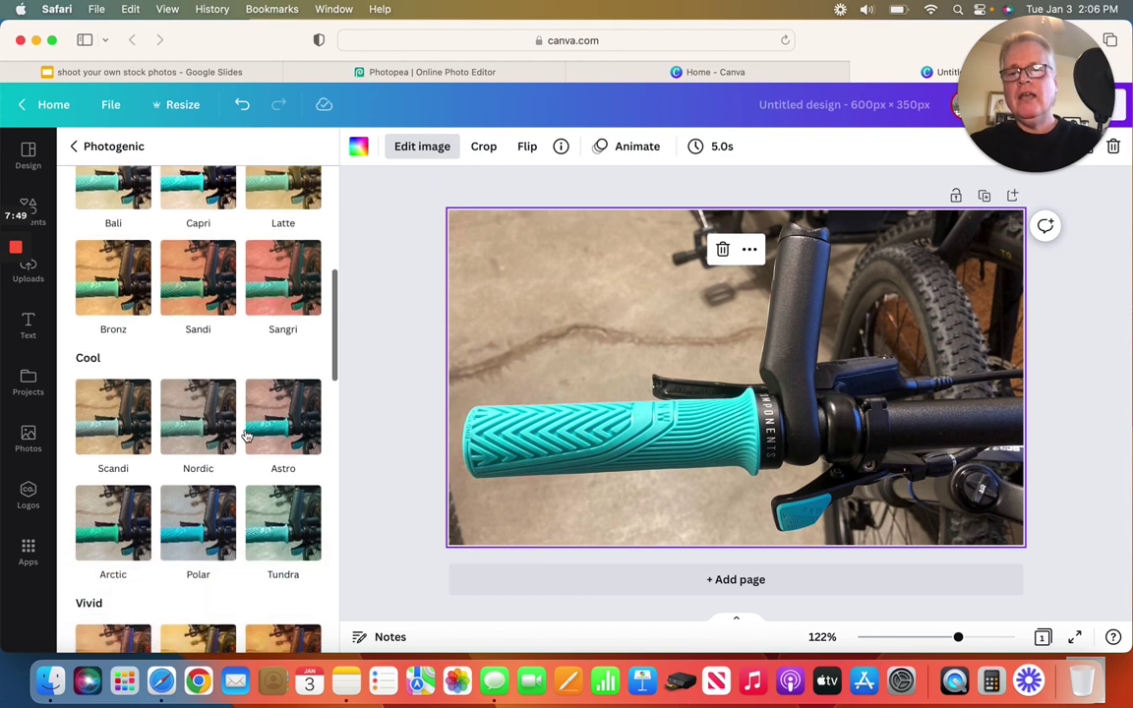
pyautogui.scroll(-10, 247, 436)
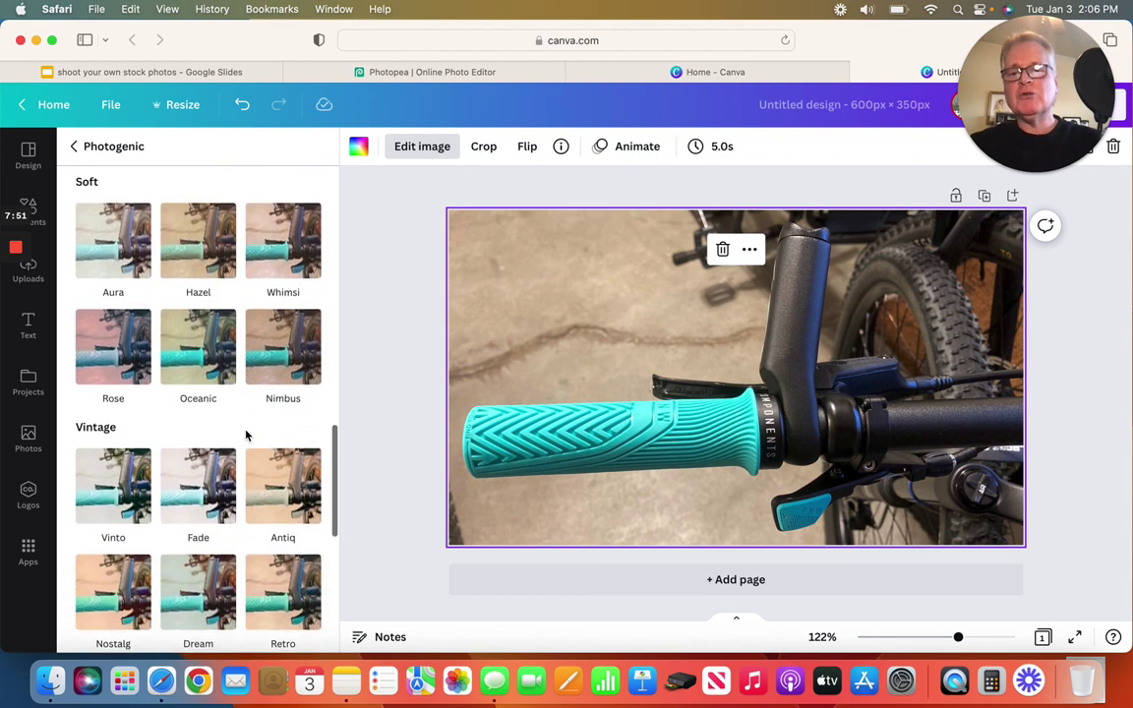
pyautogui.scroll(-5, 246, 435)
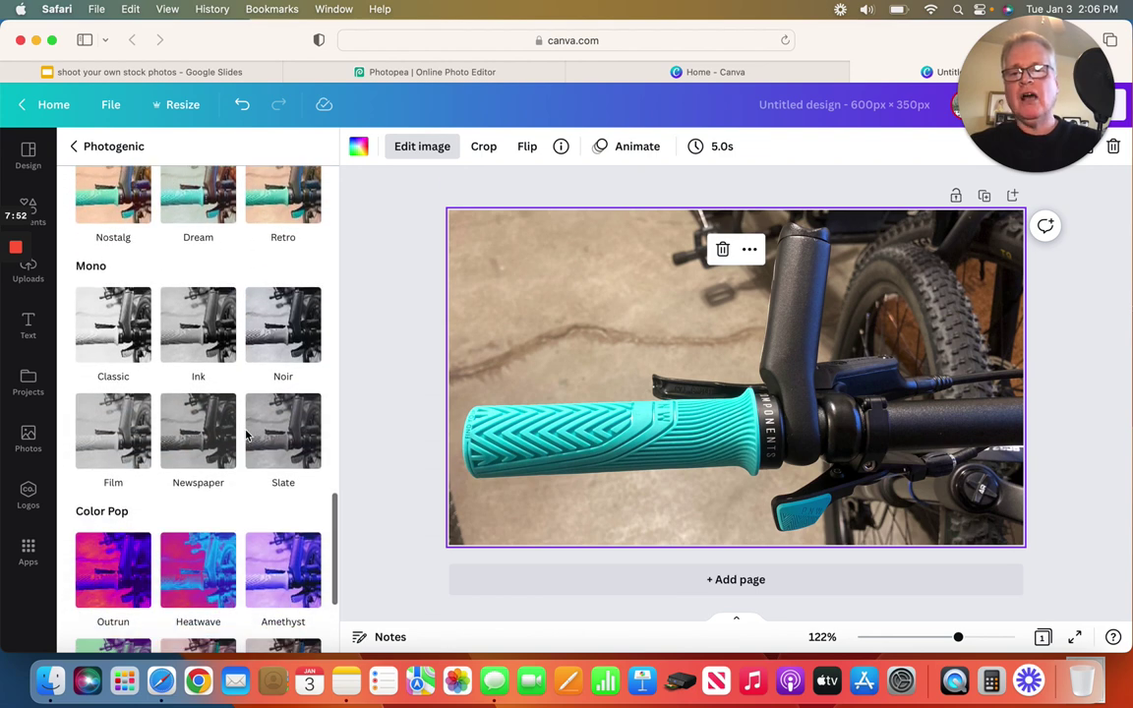
pyautogui.scroll(-1, 246, 435)
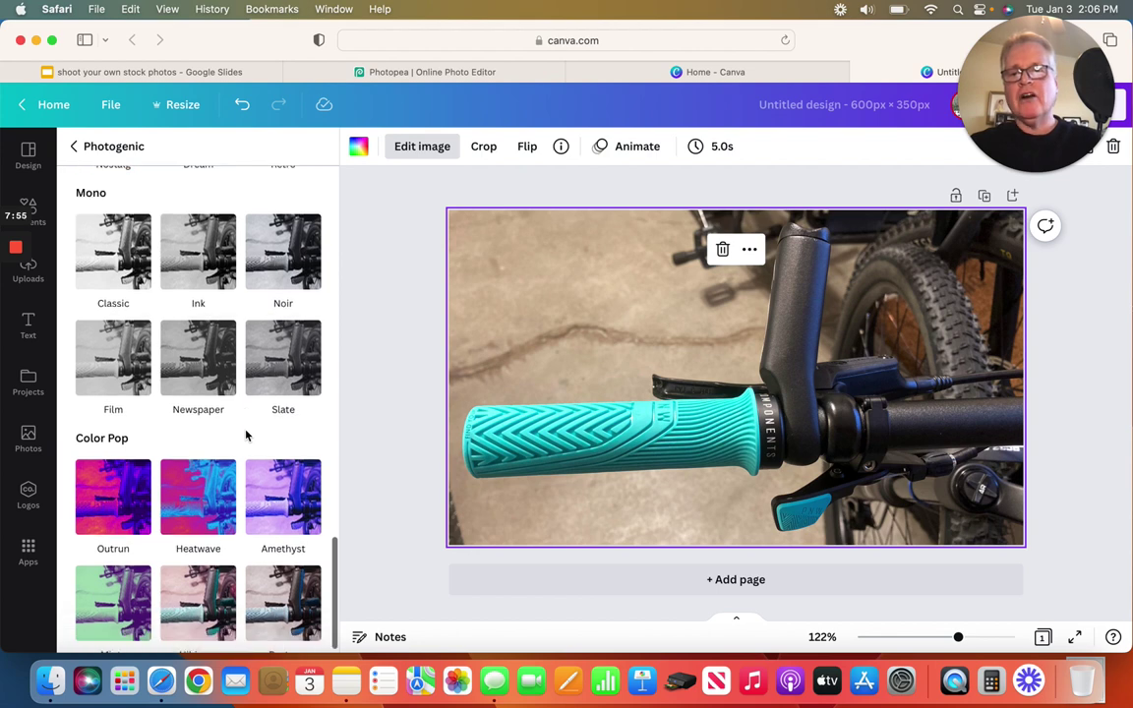
# Apply the Noir filter to render the handlebar grip photo in black and white
pyautogui.click(286, 267)
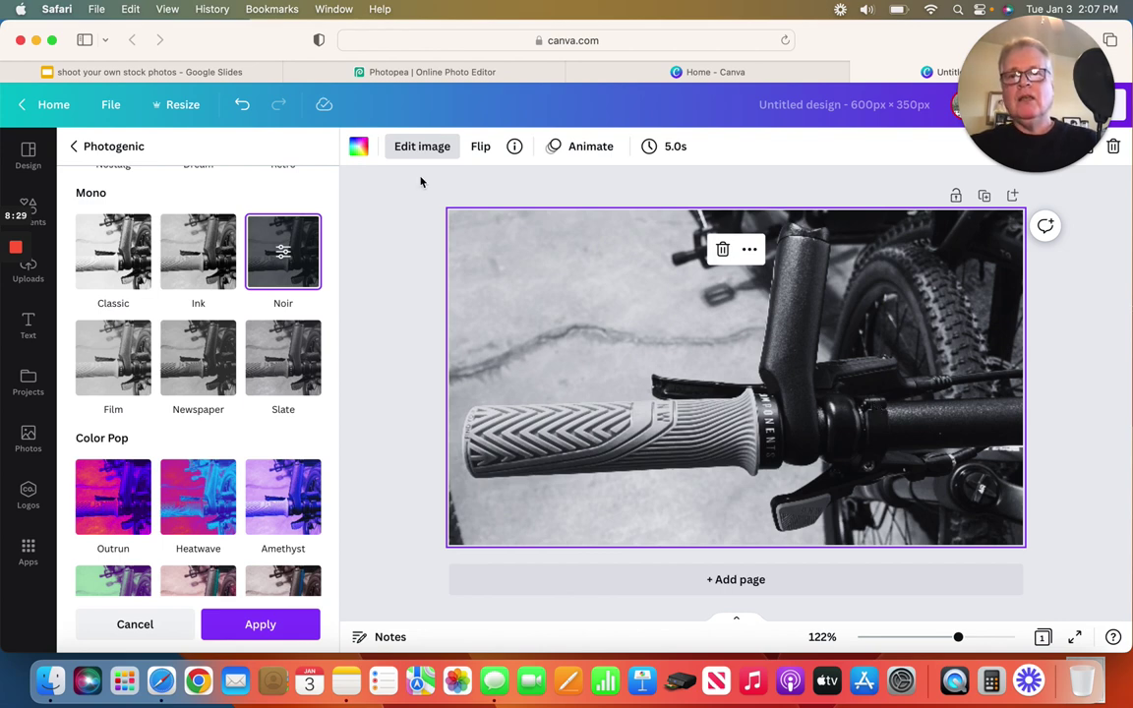
# Return to Google Slides and advance to slide 5, "Wrapping up..."
pyautogui.click(268, 73)
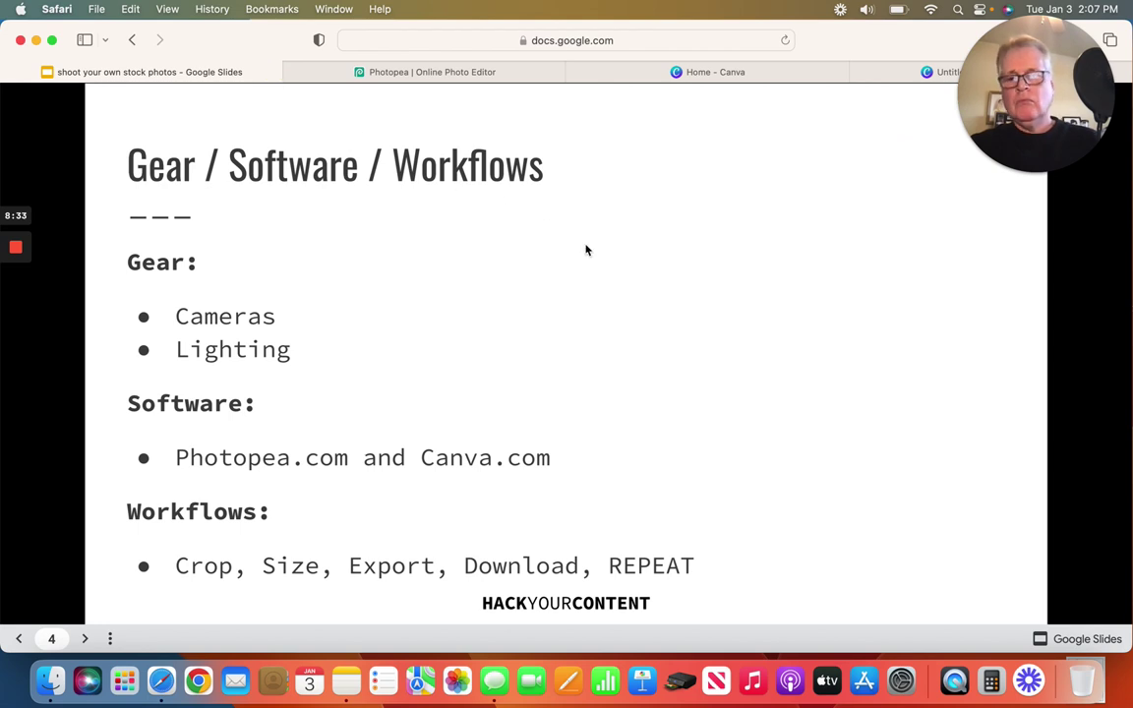
pyautogui.press('Right')
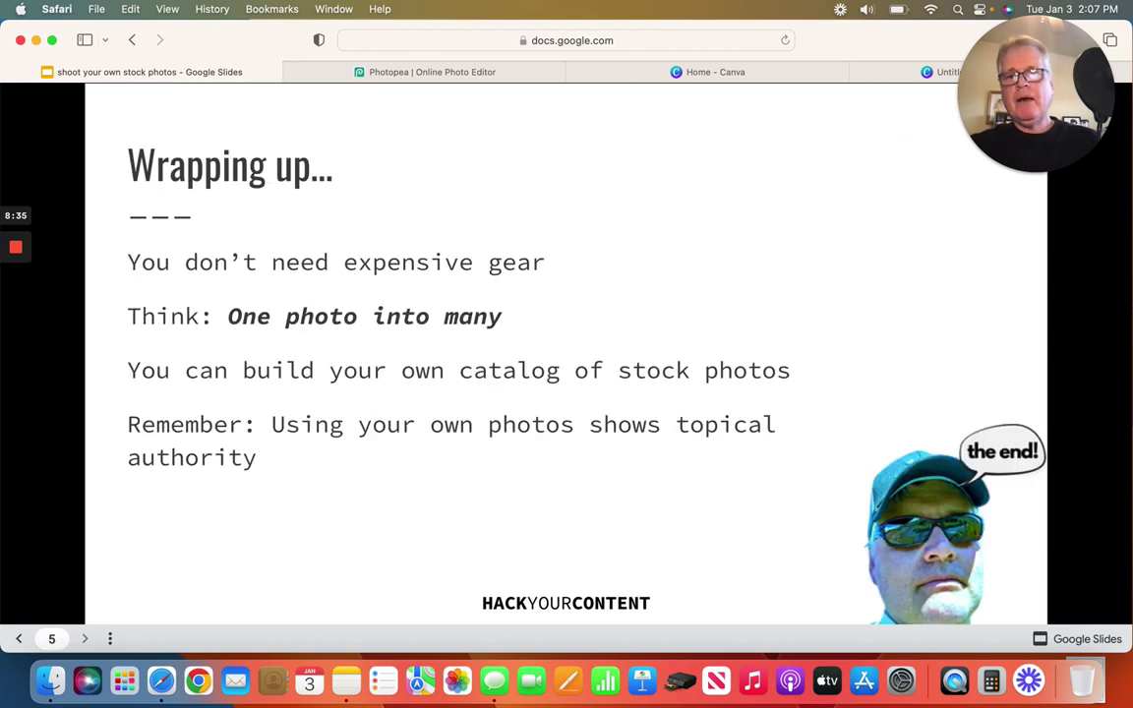